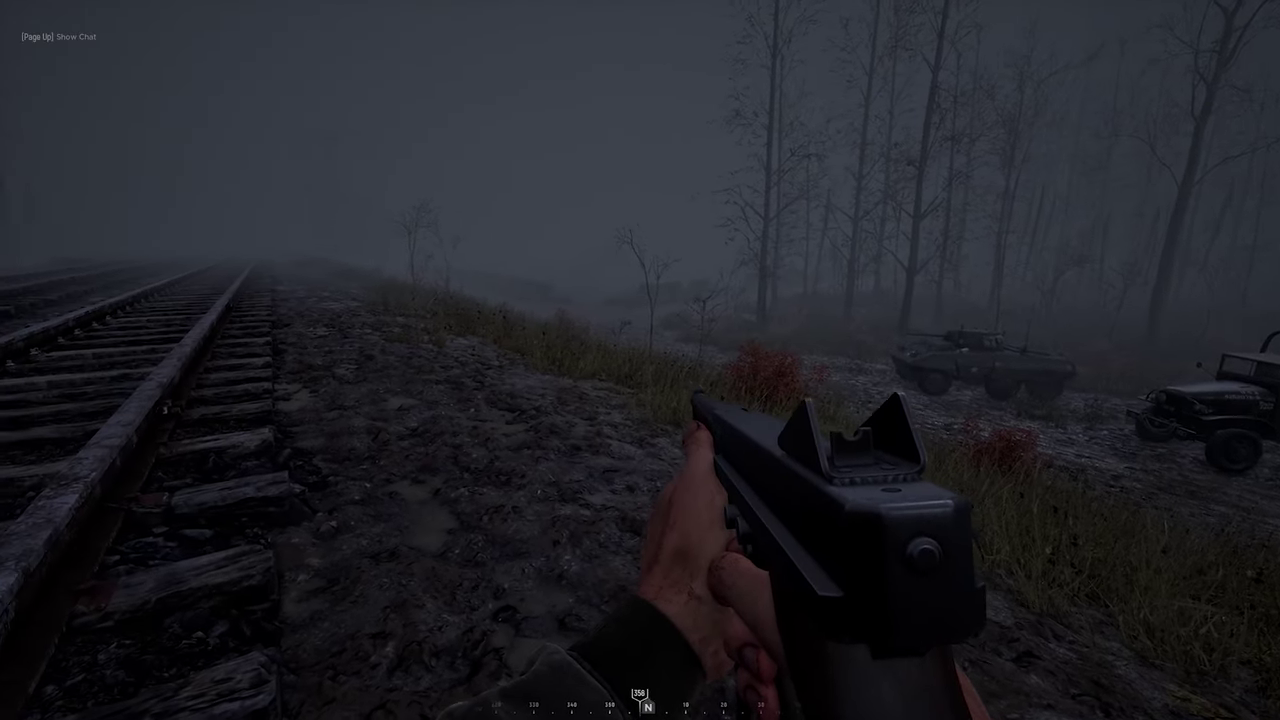
- Open the gameplay options and try a dead bodies despawn delay of 5 min before setting it to 0.5 min
key("Escape")
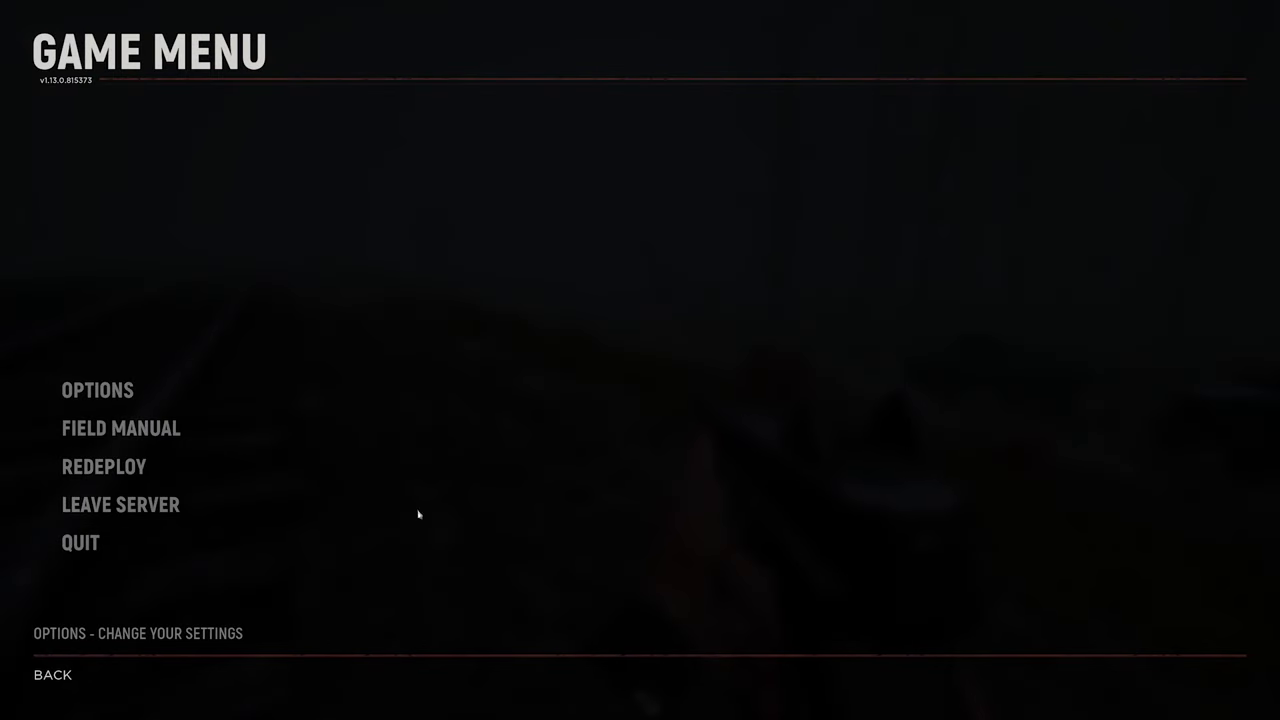
left_click(118, 392)
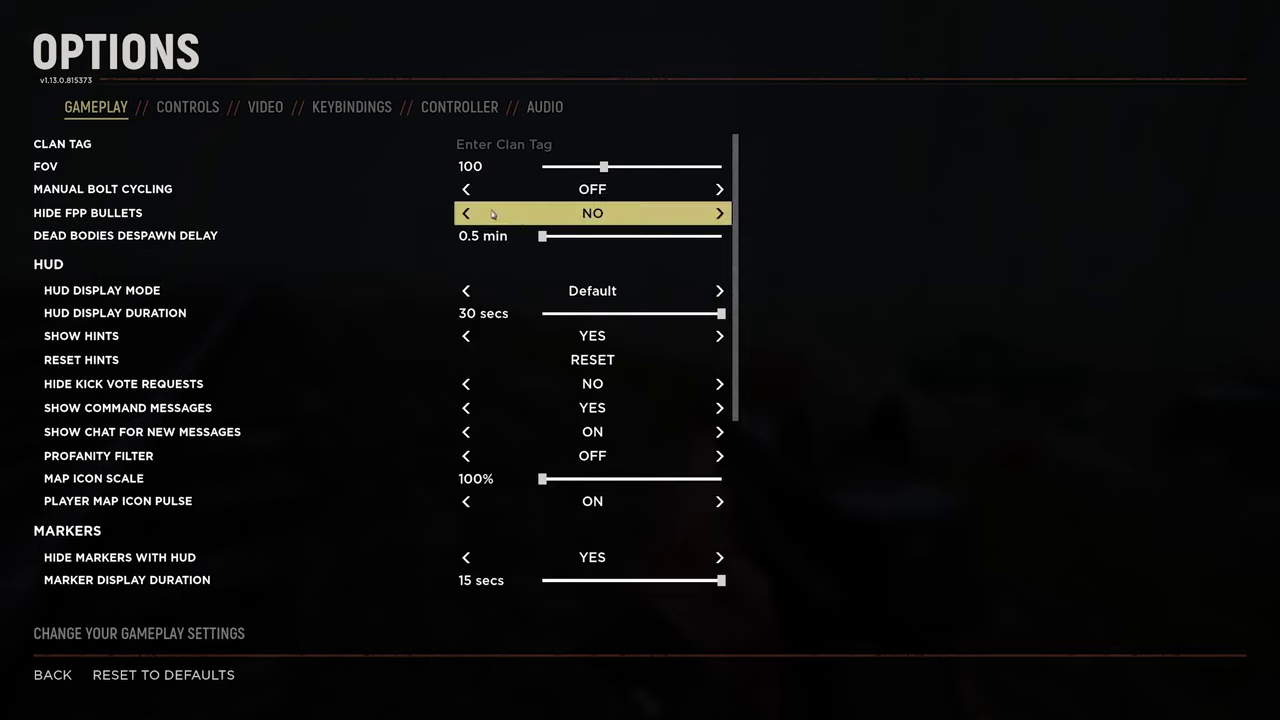
left_click_drag(542, 237, 766, 240)
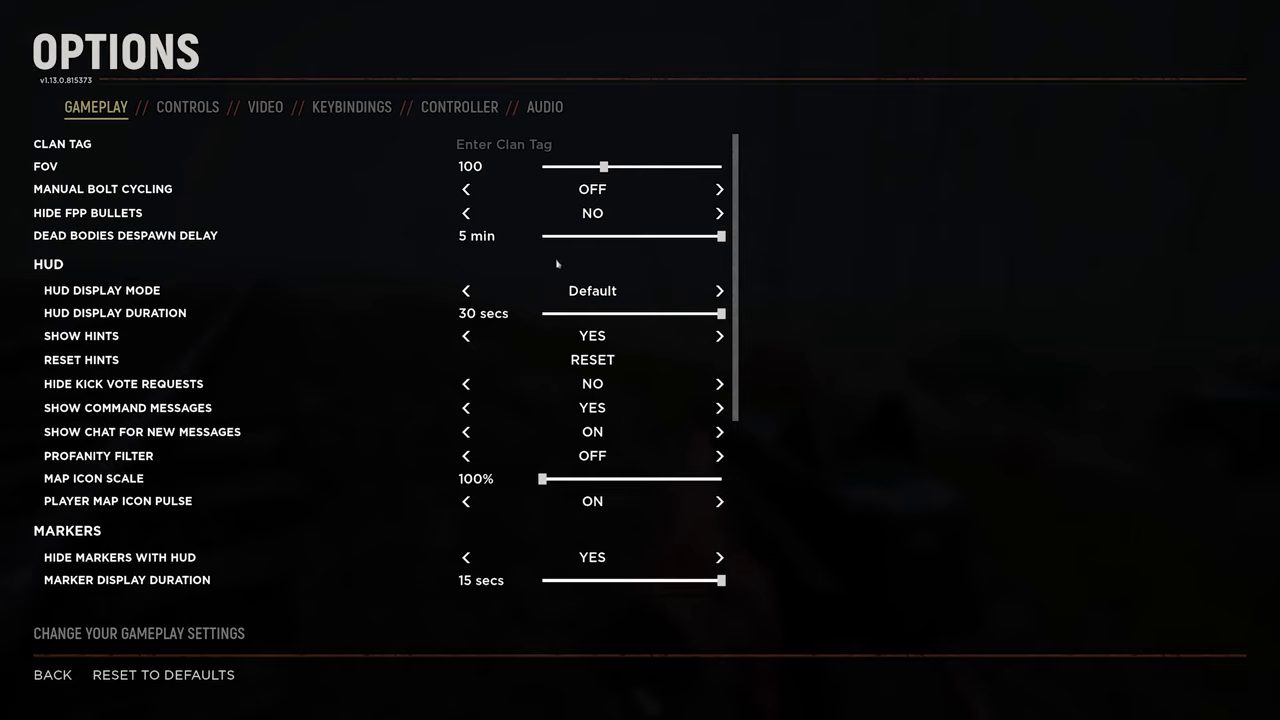
left_click_drag(721, 237, 431, 244)
- Examine the remaining gameplay options, including HUD, markers, nameplates and streaming, and the control settings
scroll(64, 226, "down", 1)
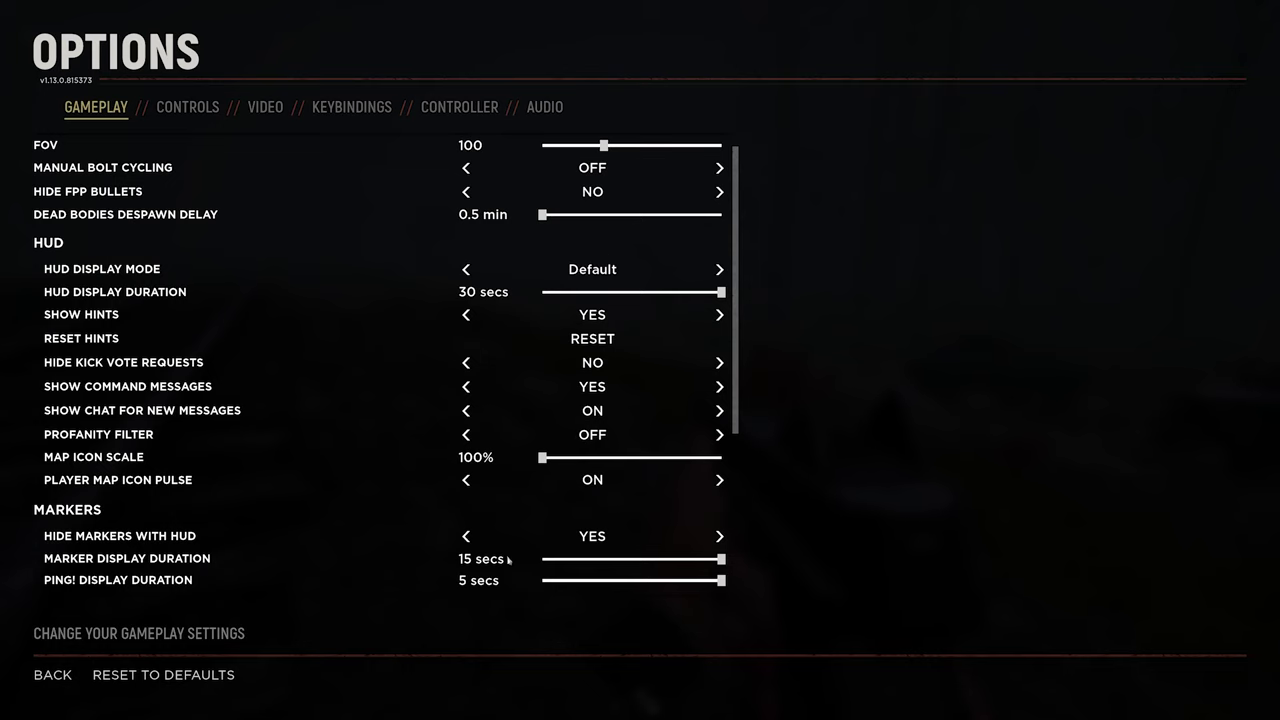
scroll(508, 561, "down", 2)
scroll(508, 561, "down", 2)
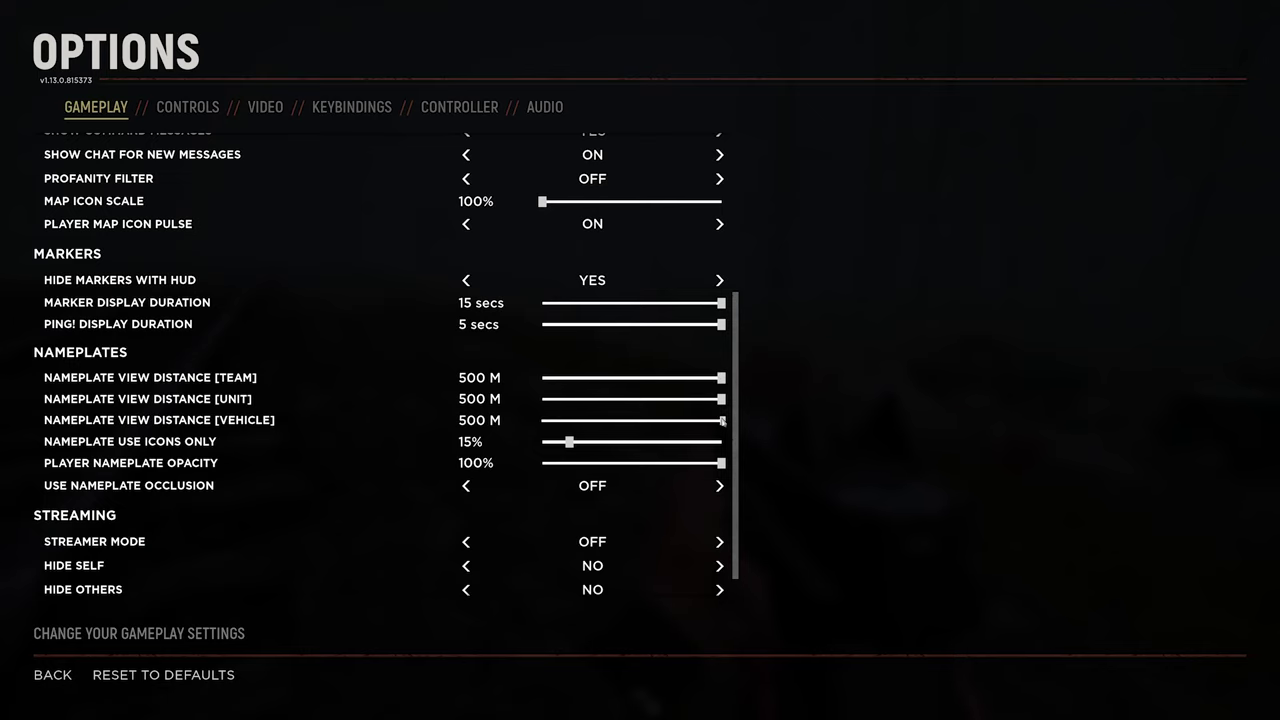
scroll(557, 500, "down", 1)
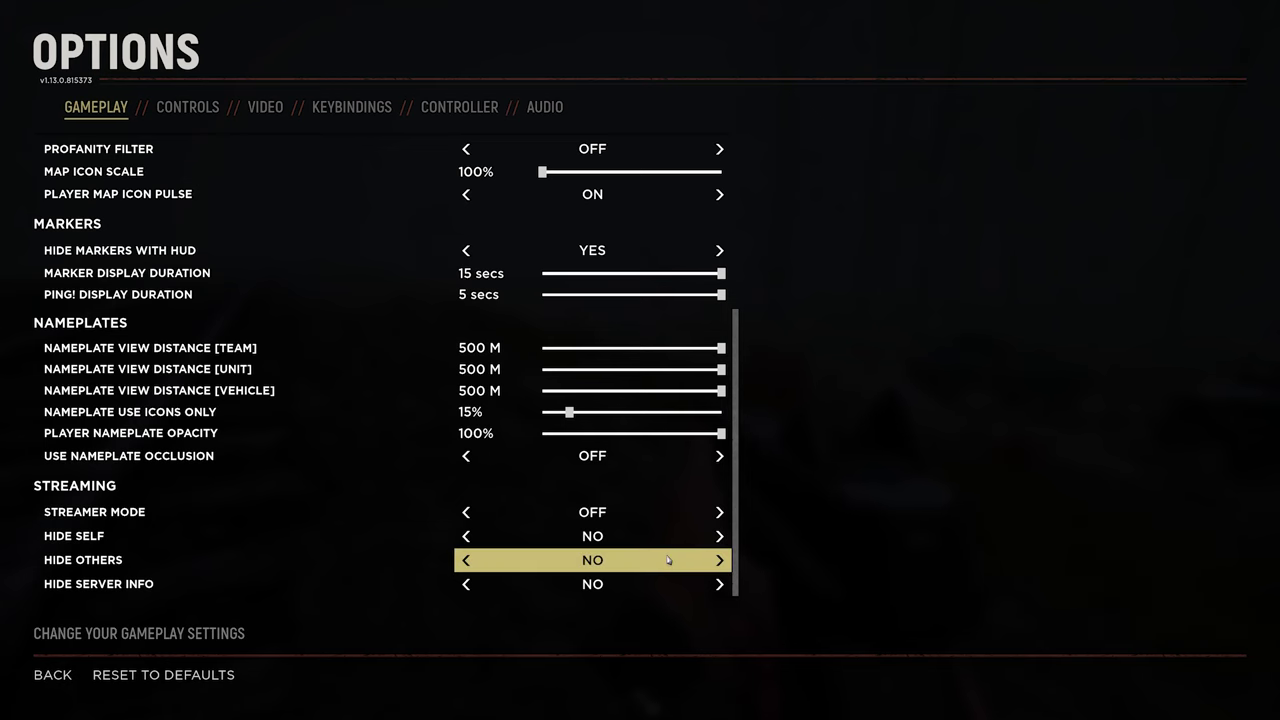
key("e")
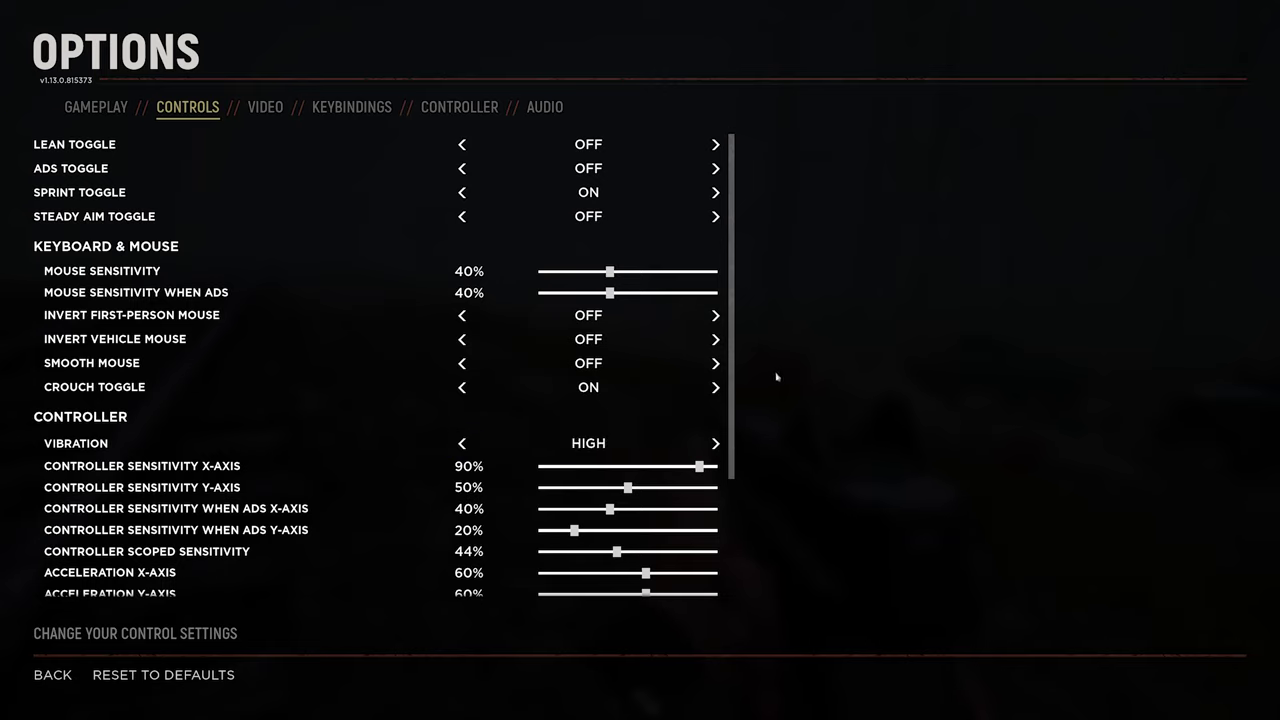
- Open the video settings and cycle the fullscreen mode through Windowed Fullscreen back to Fullscreen
key("e")
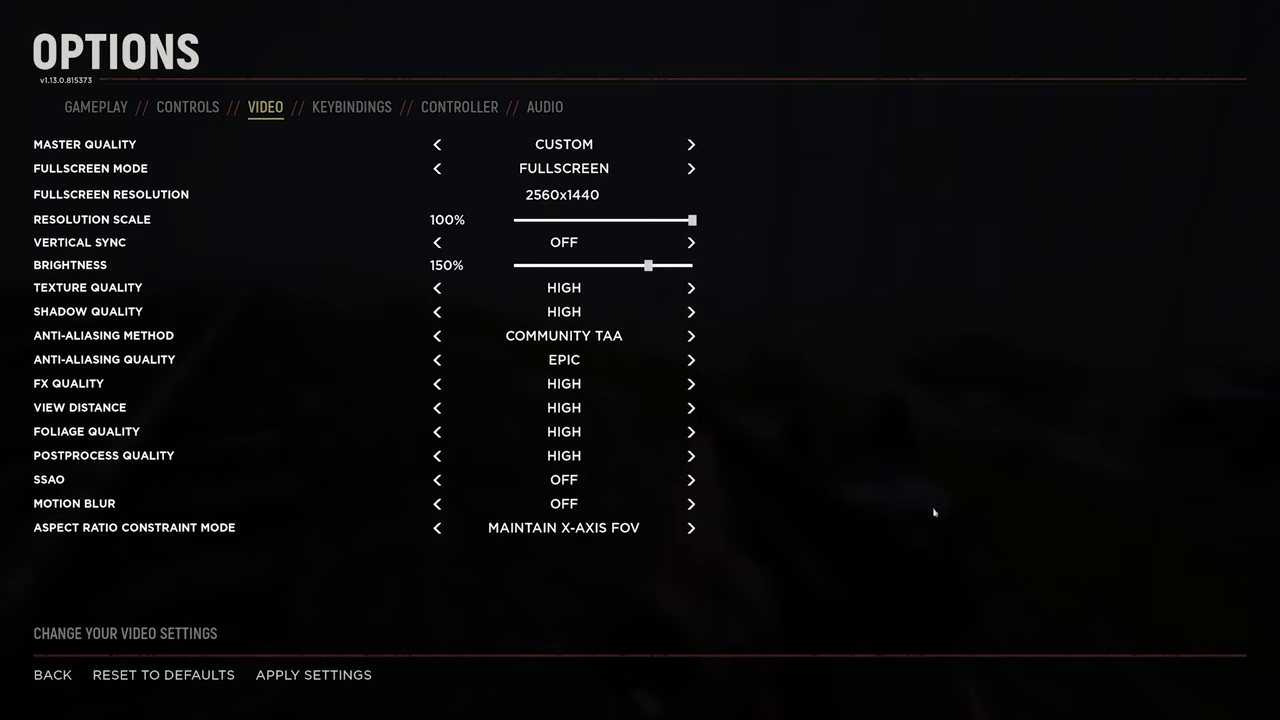
left_click(691, 168)
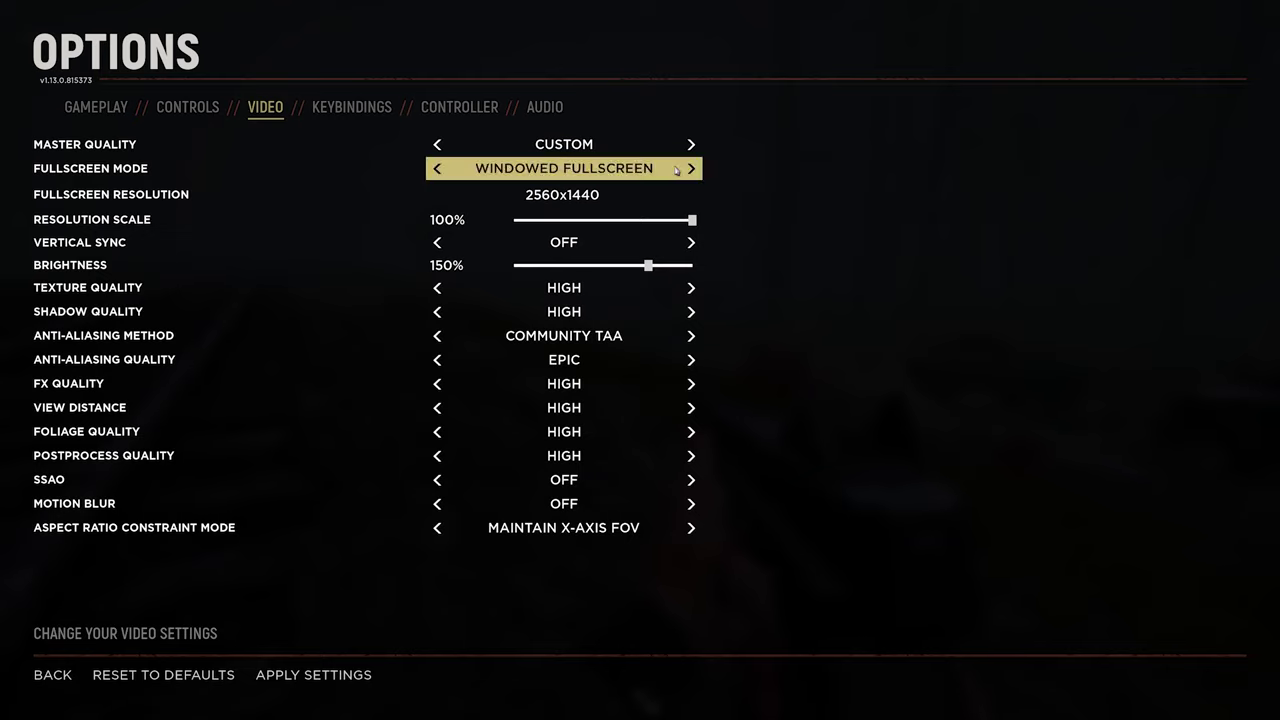
left_click(691, 168)
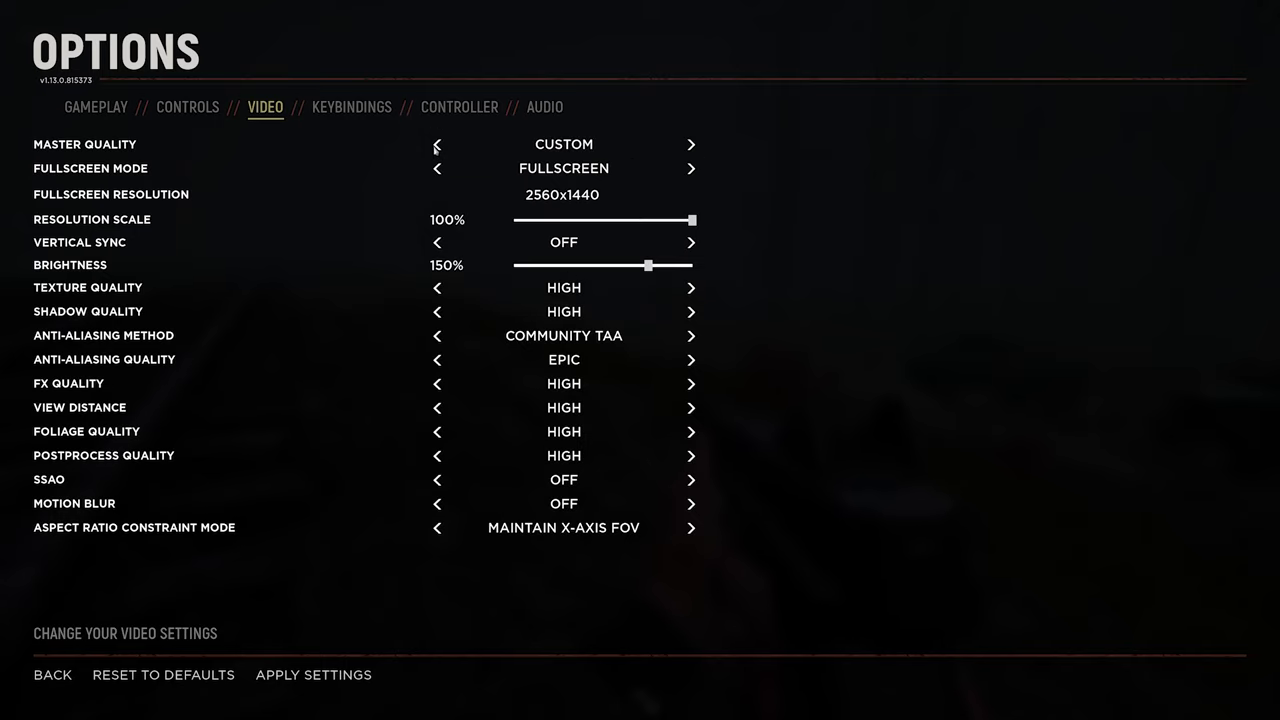
- Set the master quality preset to Medium and turn SSAO off
left_click(436, 146)
left_click(436, 146)
left_click(436, 146)
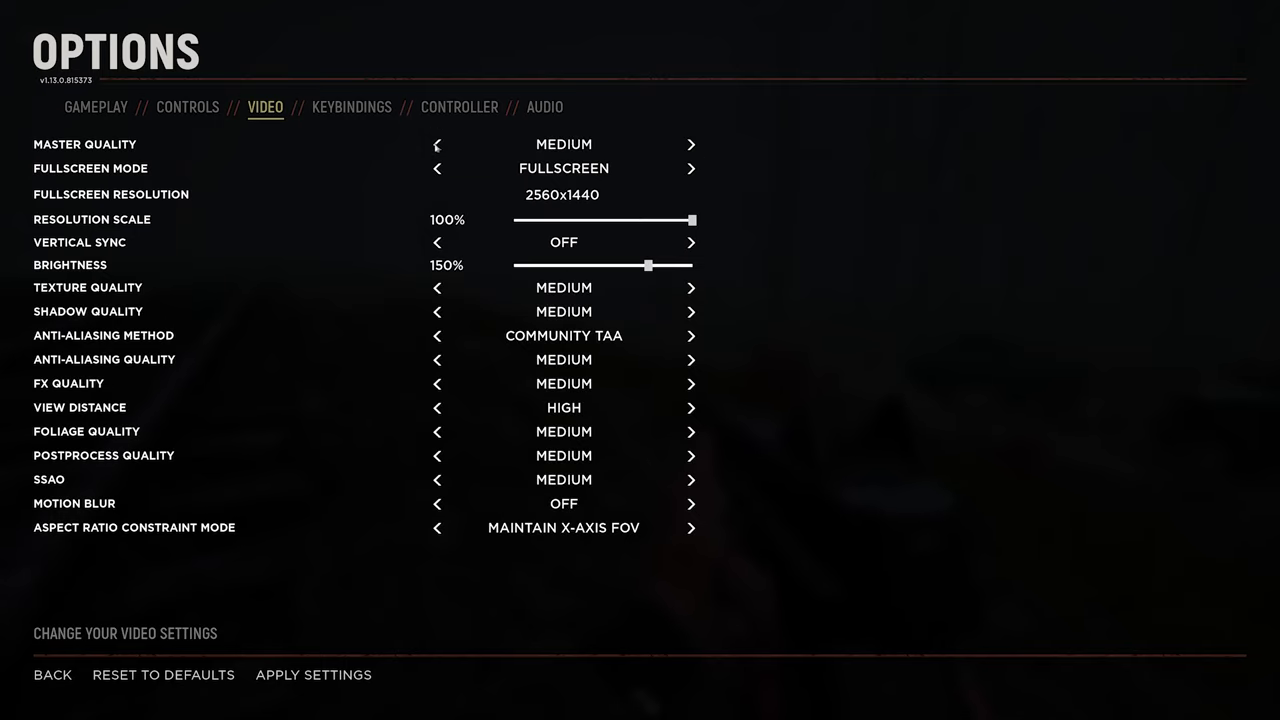
left_click(437, 481)
left_click(437, 481)
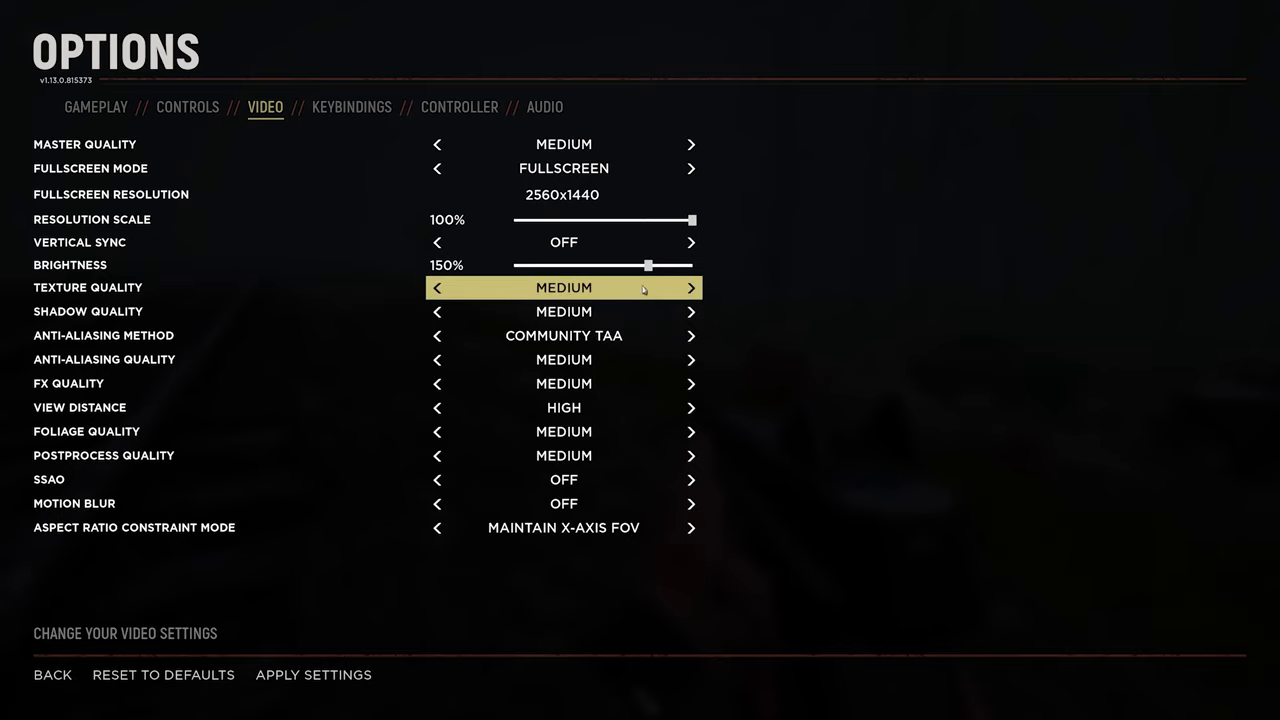
- Set the texture quality to High and cycle the view distance back to High
left_click(690, 290)
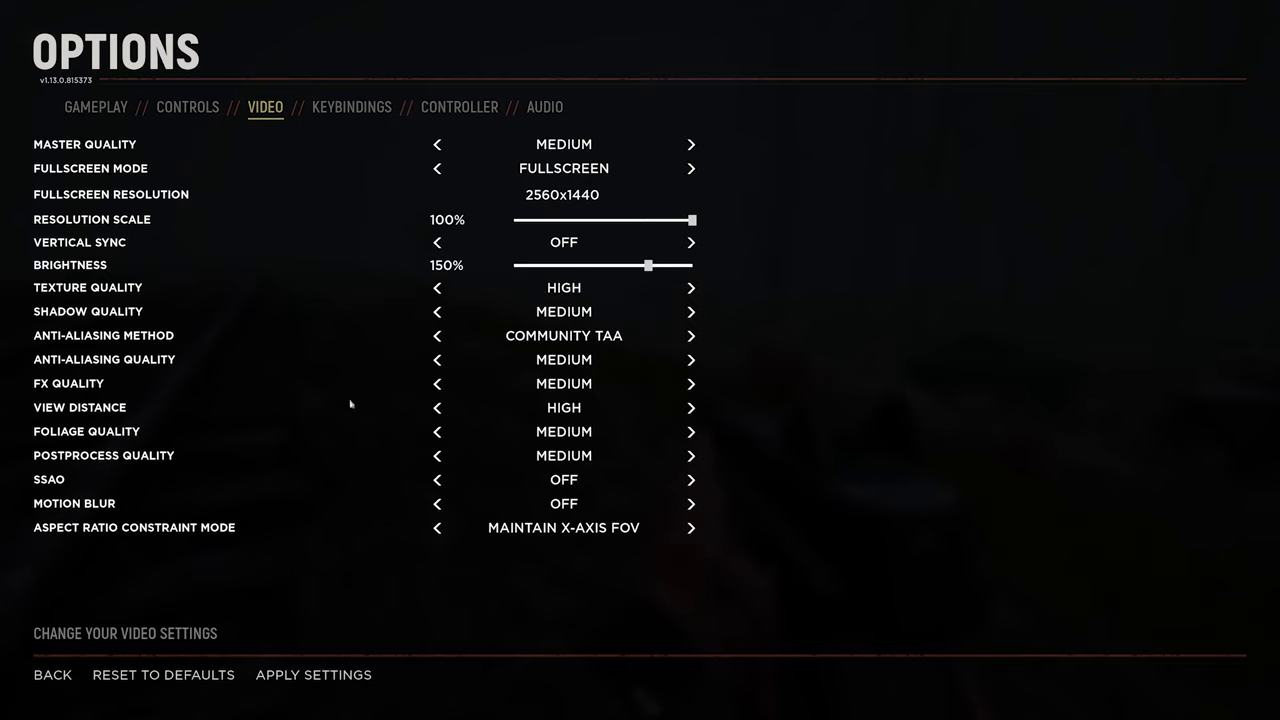
left_click(691, 408)
left_click(436, 408)
- Set the anti-aliasing method to Clarity TAA and the shadow quality to High
left_click(437, 337)
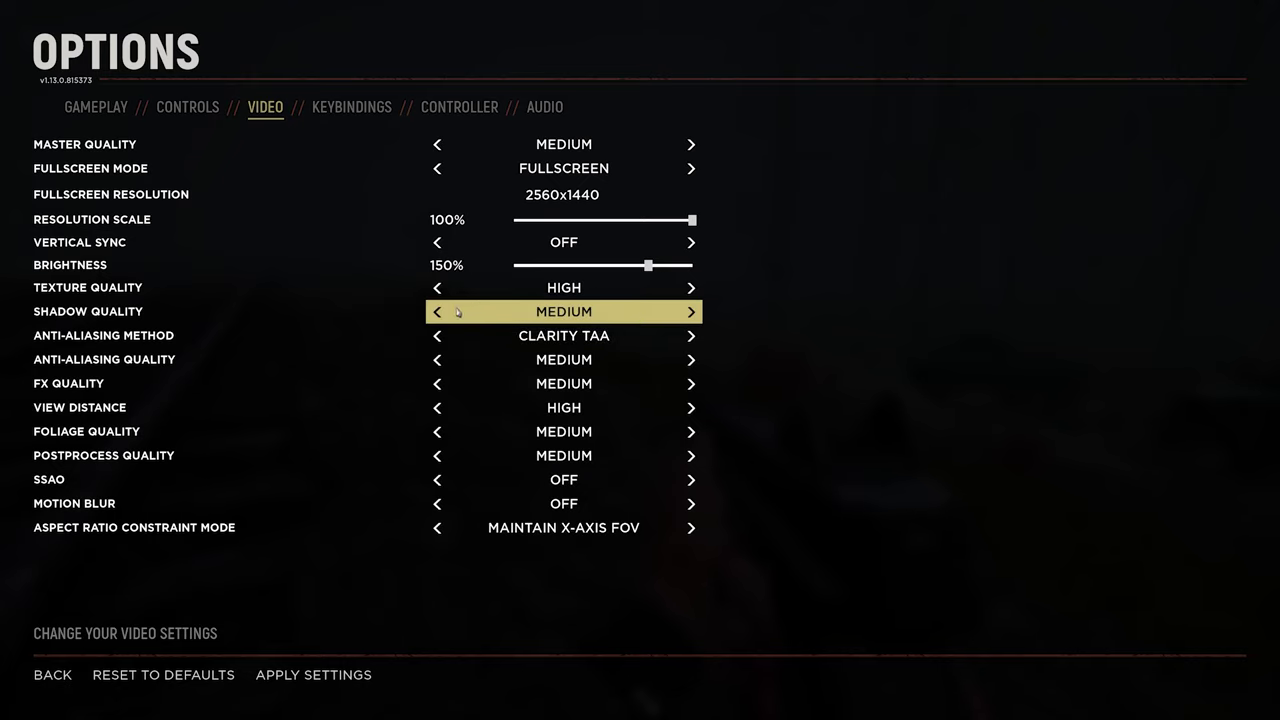
left_click(691, 312)
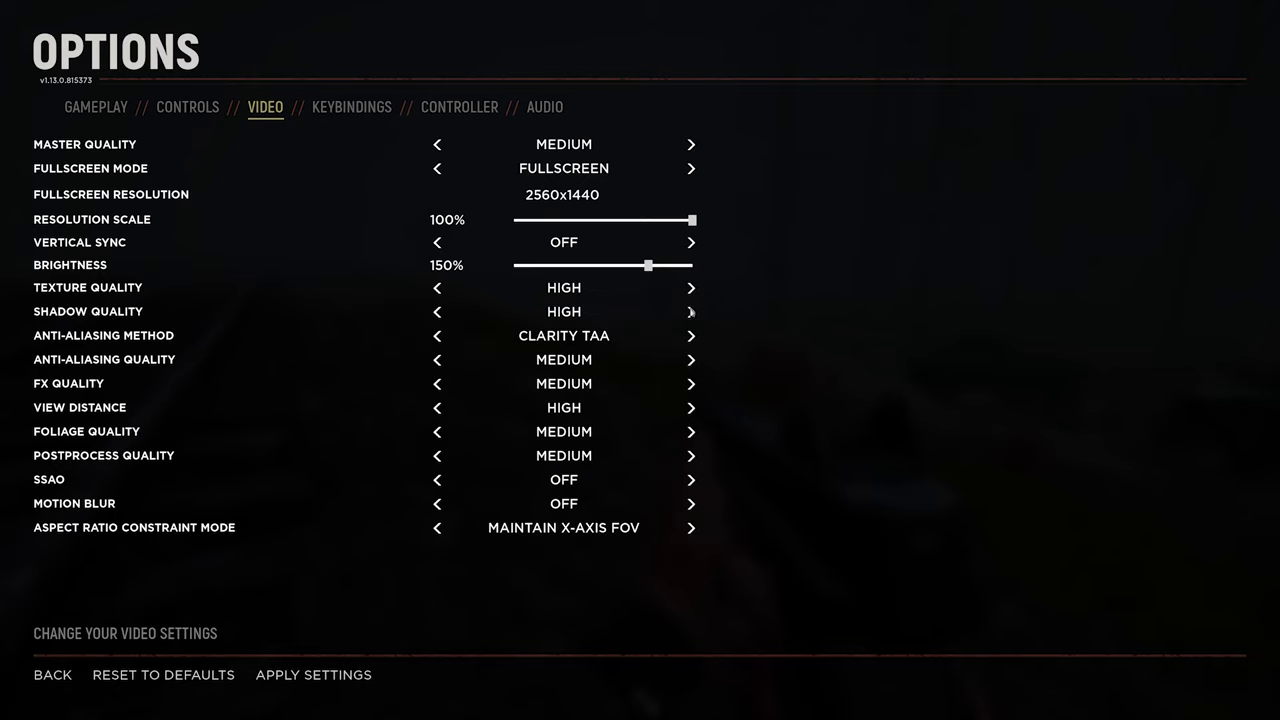
left_click(691, 312)
left_click(437, 312)
- Examine the common, infantry, driver and admin keybindings
key("e")
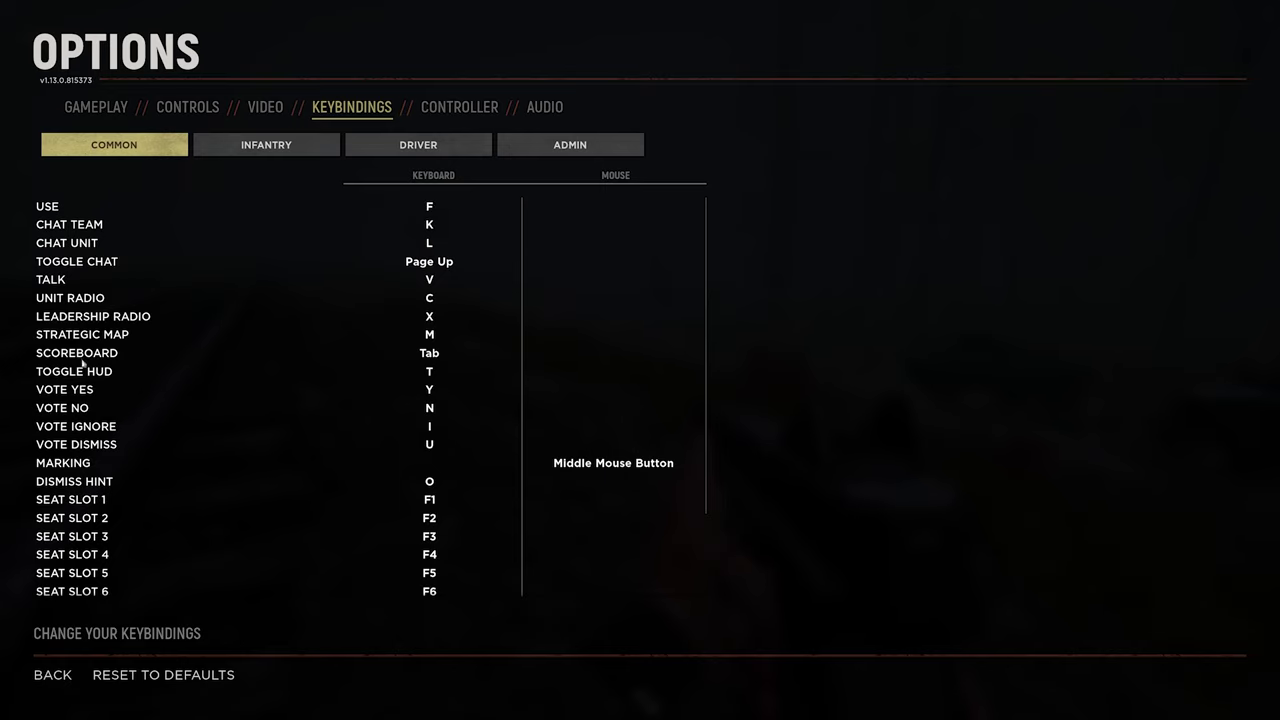
scroll(83, 365, "down", 3)
left_click(240, 148)
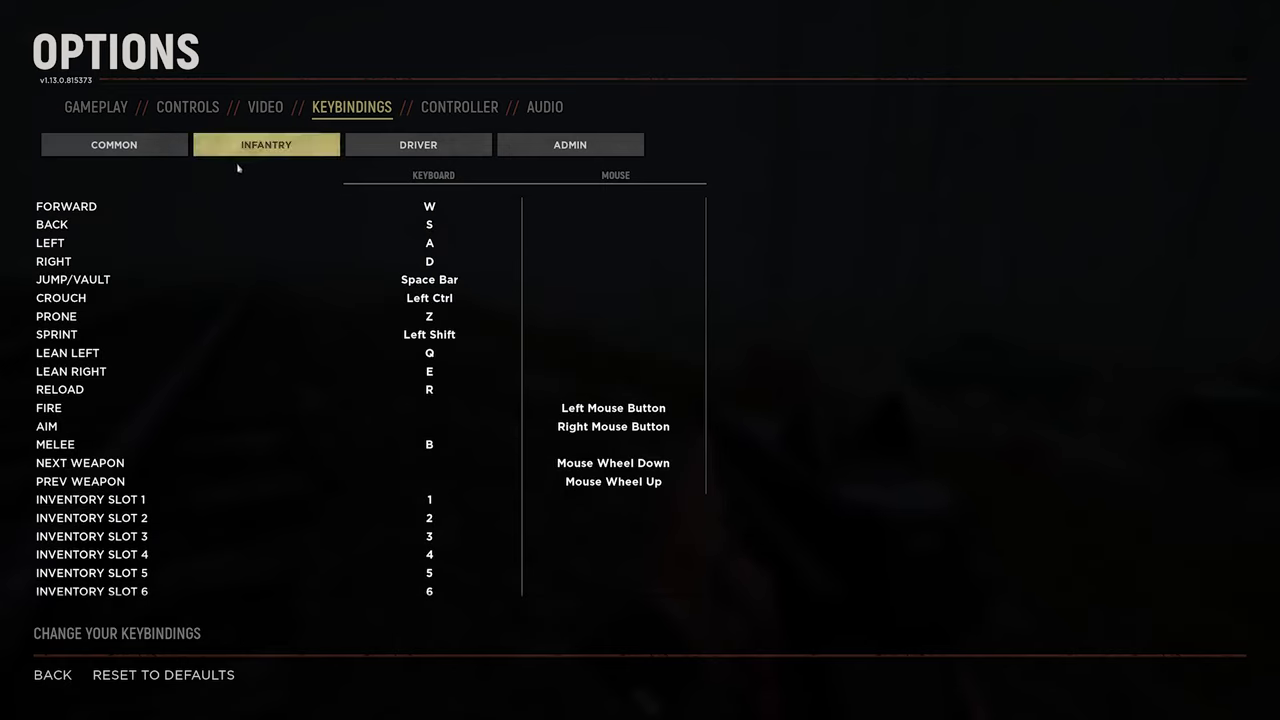
scroll(220, 214, "down", 3)
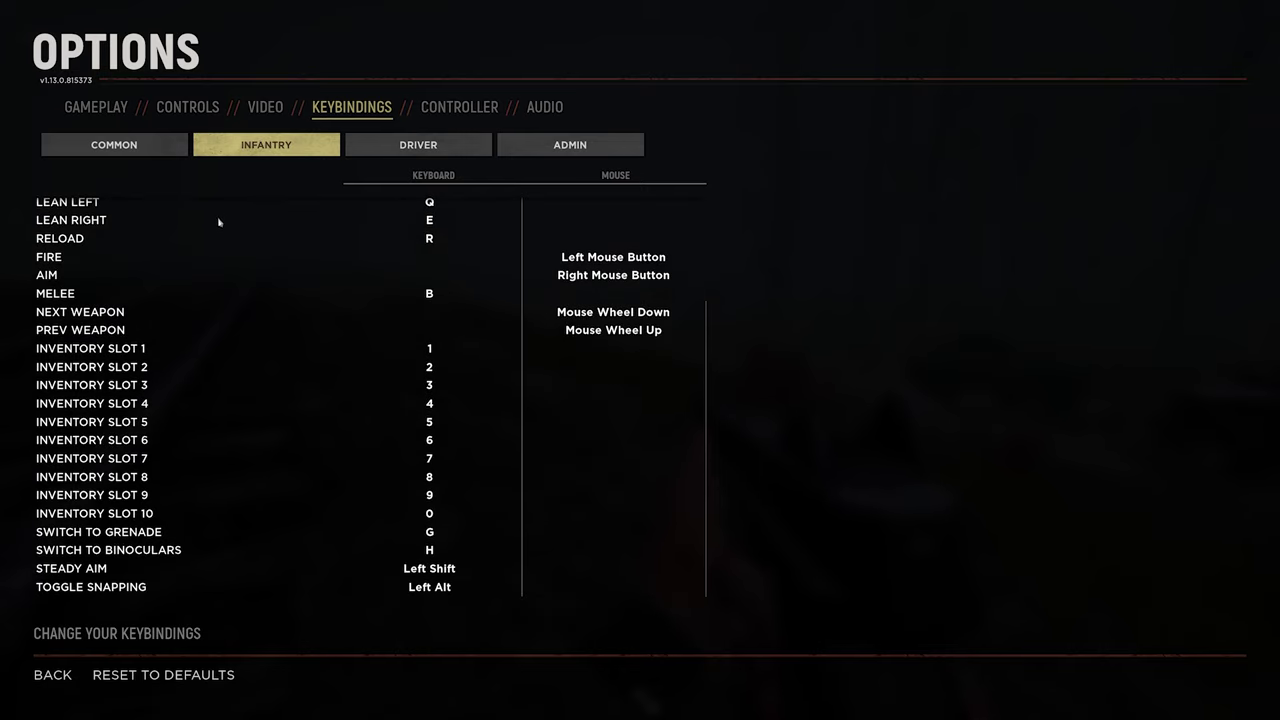
scroll(220, 220, "up", 3)
left_click(407, 147)
scroll(343, 271, "down", 5)
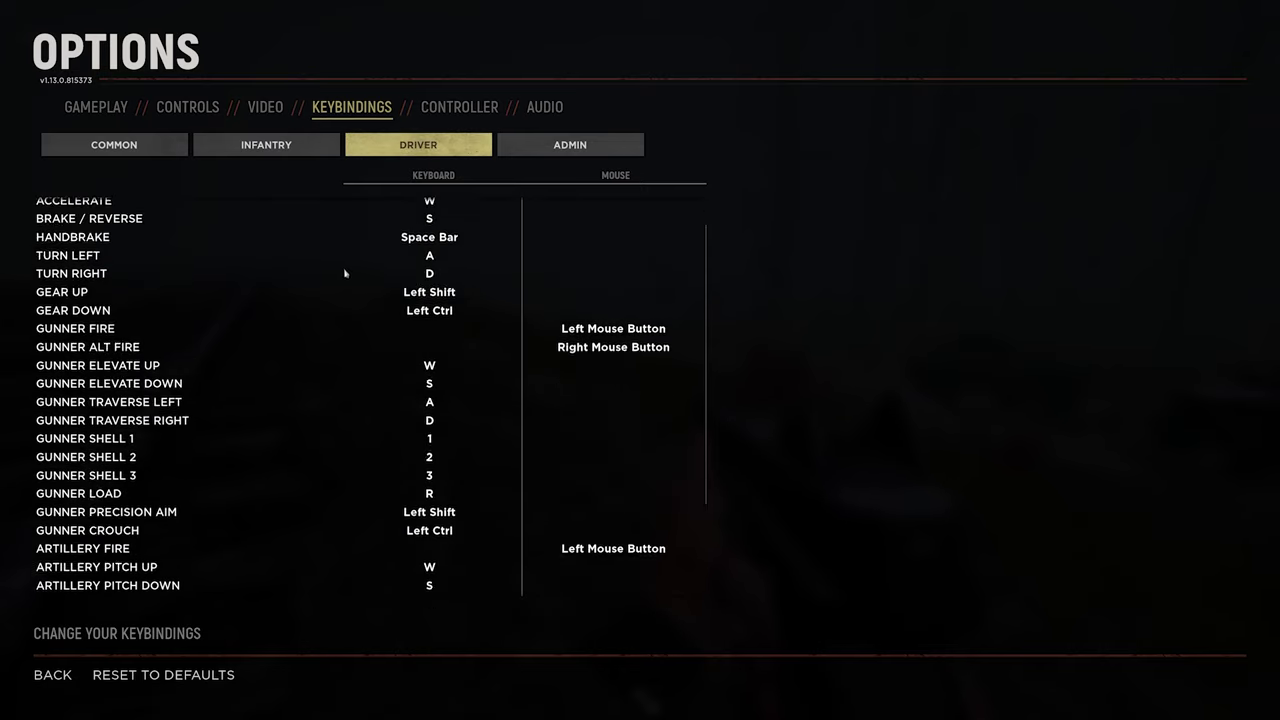
scroll(338, 274, "up", 6)
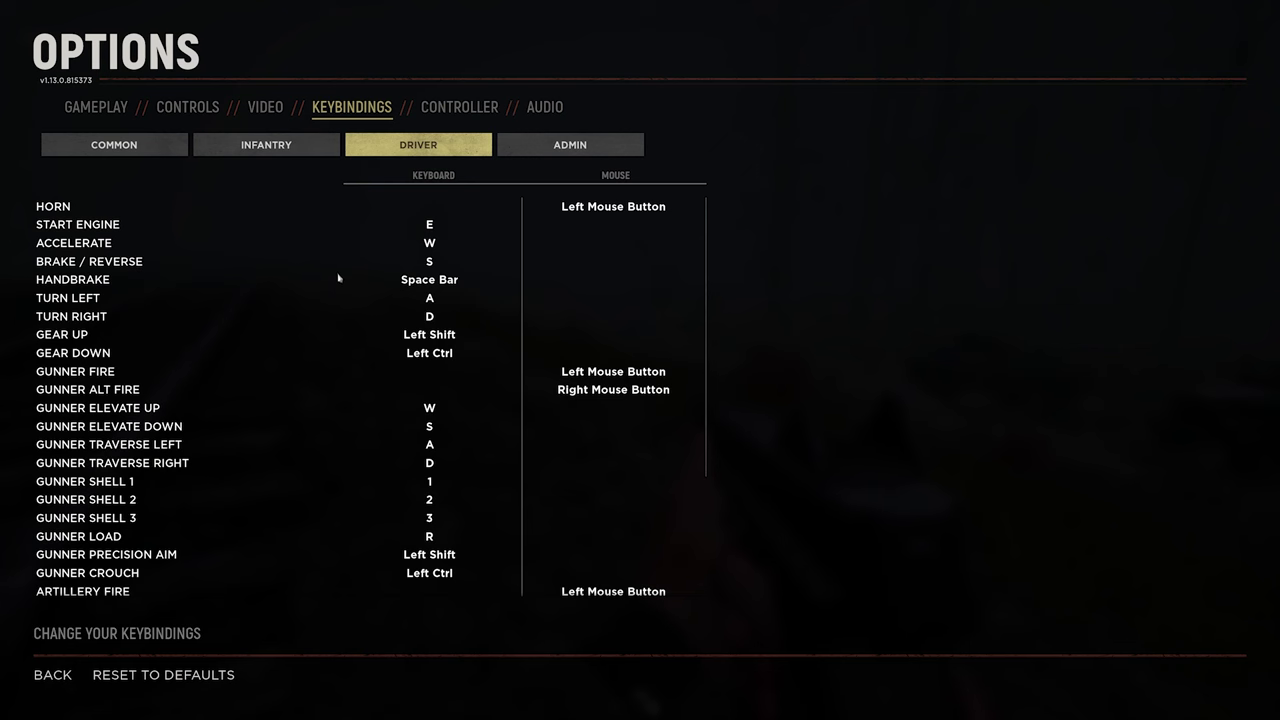
left_click(566, 150)
- View the infantry controller layout and the audio volume settings
left_click(465, 107)
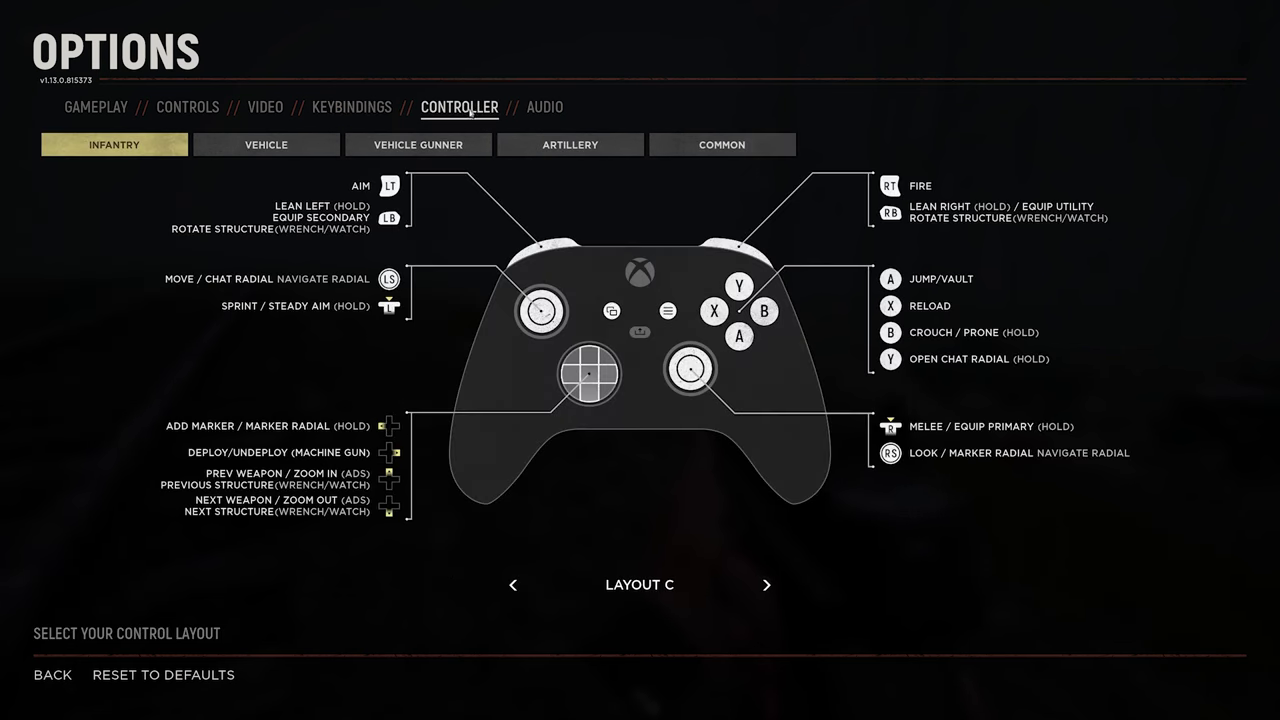
left_click(545, 108)
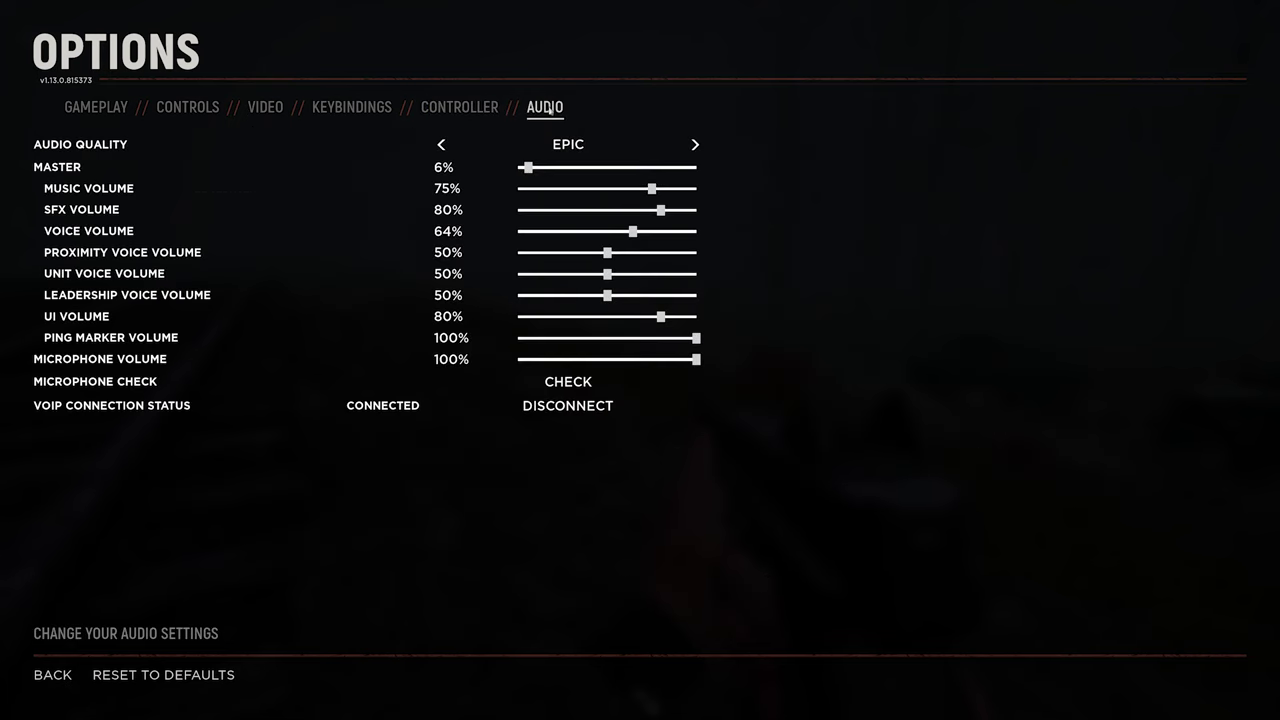